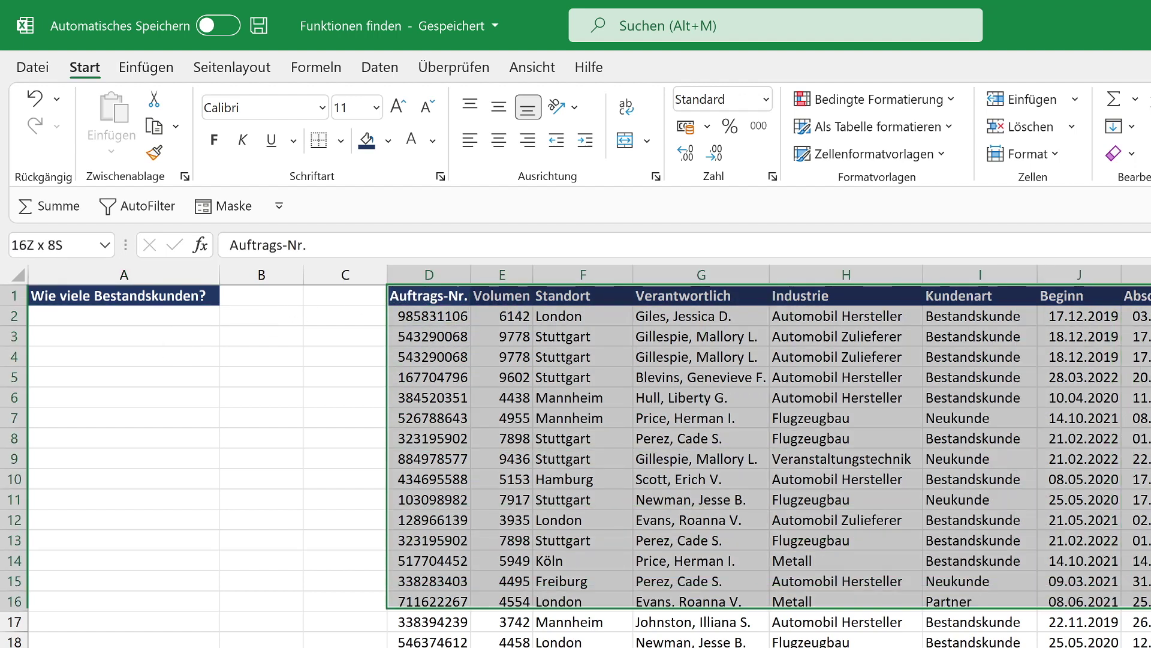
Mark the order data table, clear the marking, and select cell A2 for the answer
drag(418, 293, 896, 627)
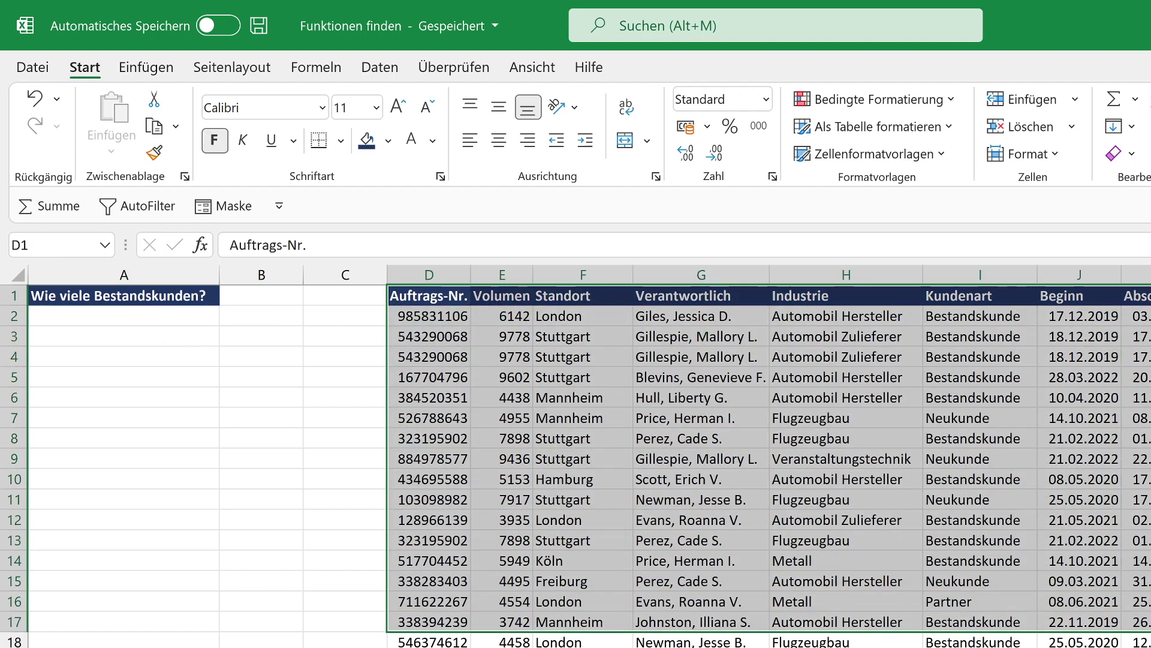
click(882, 619)
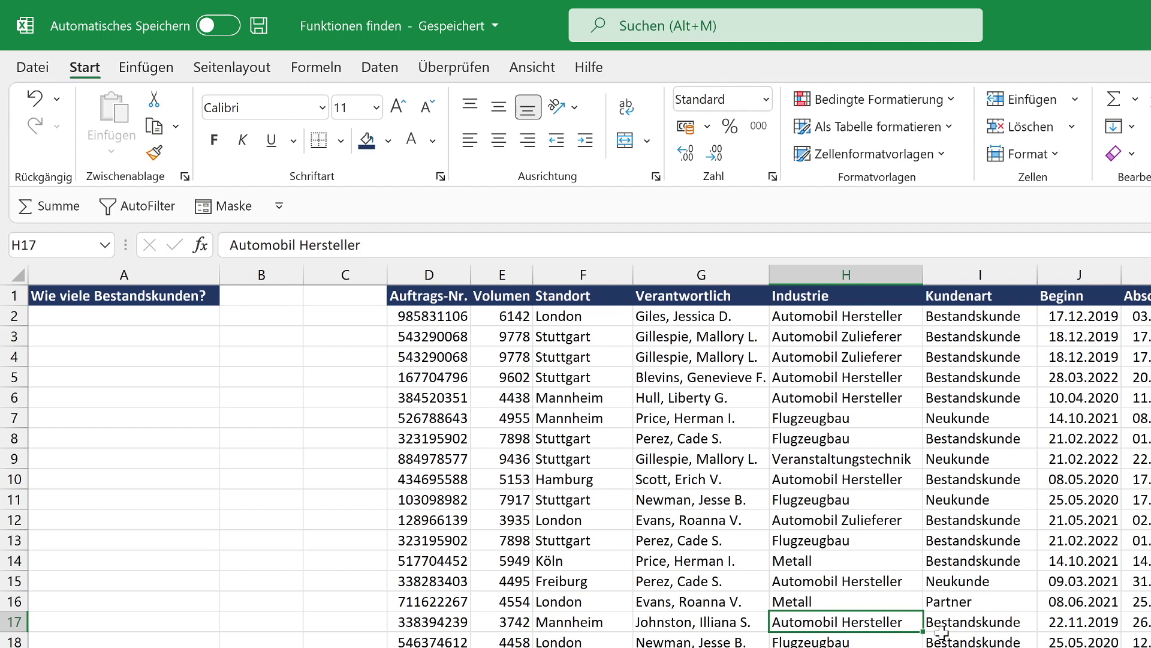
click(187, 319)
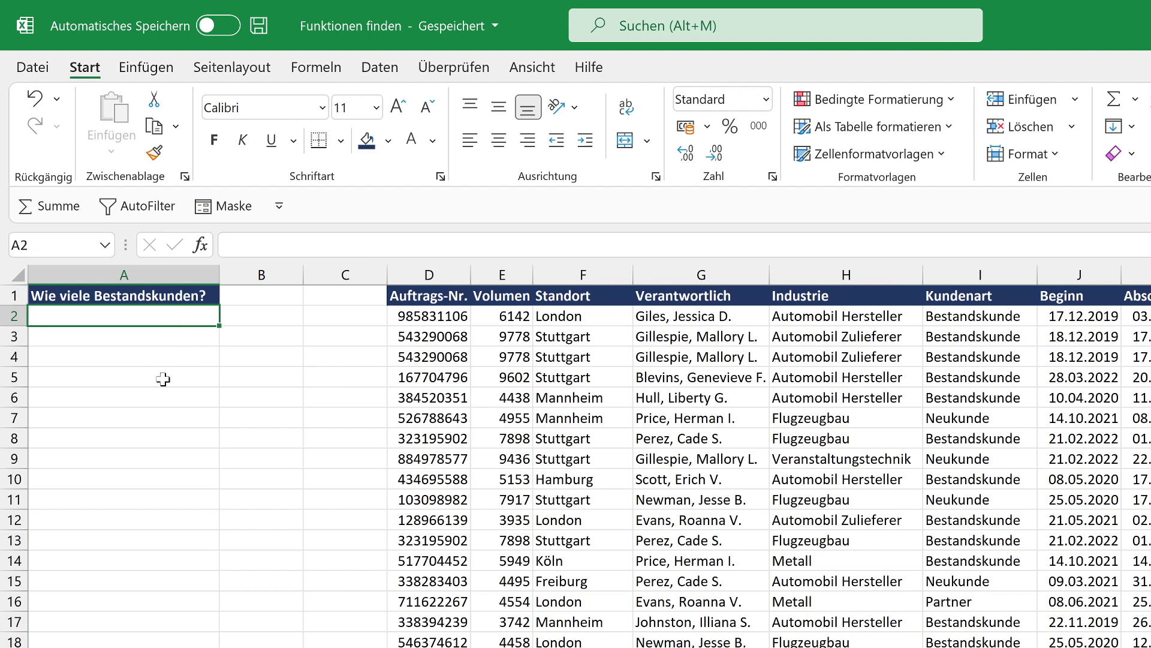
Browse the Math & Trig and Date & Time function lists, then return to the Start ribbon
click(317, 69)
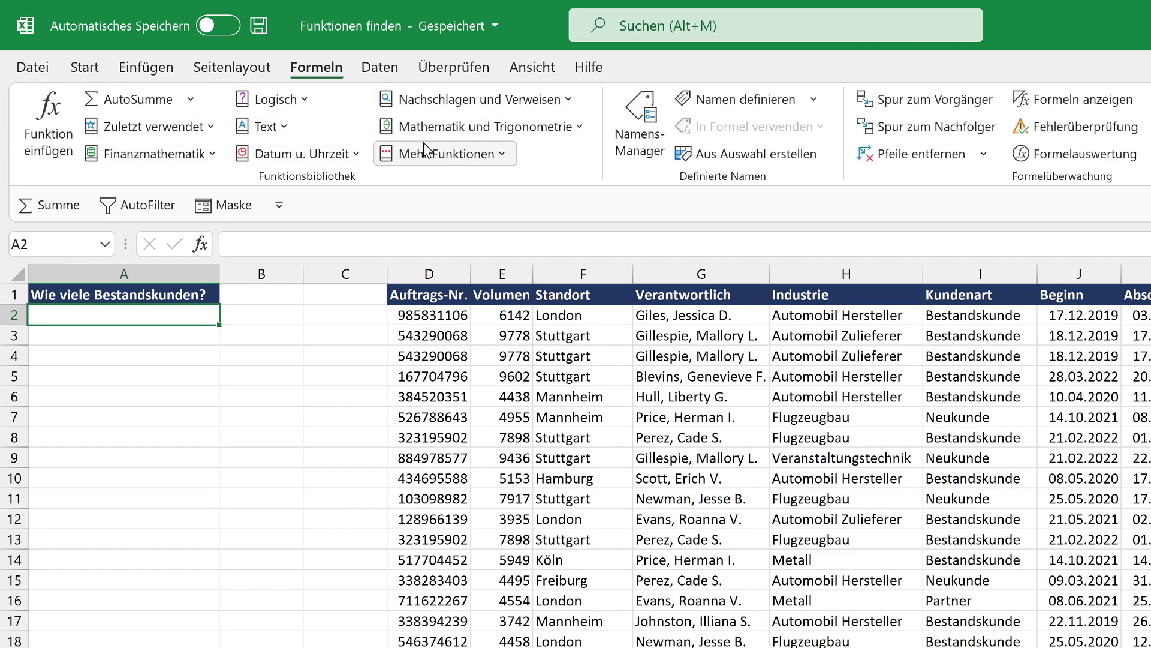
click(507, 129)
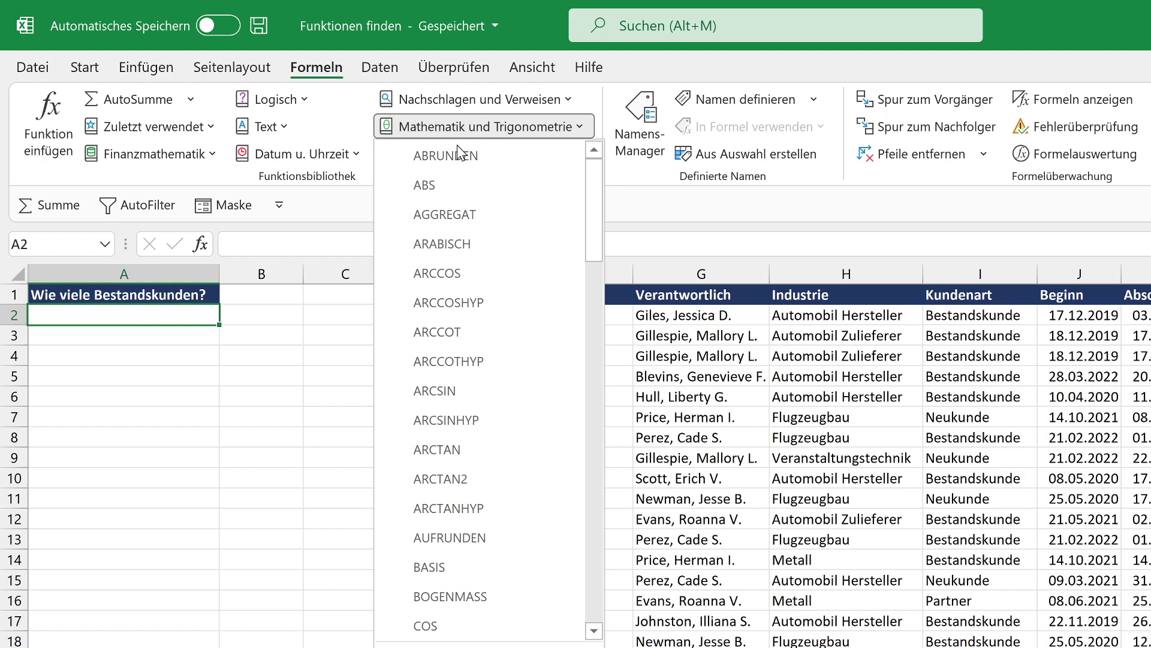
click(449, 127)
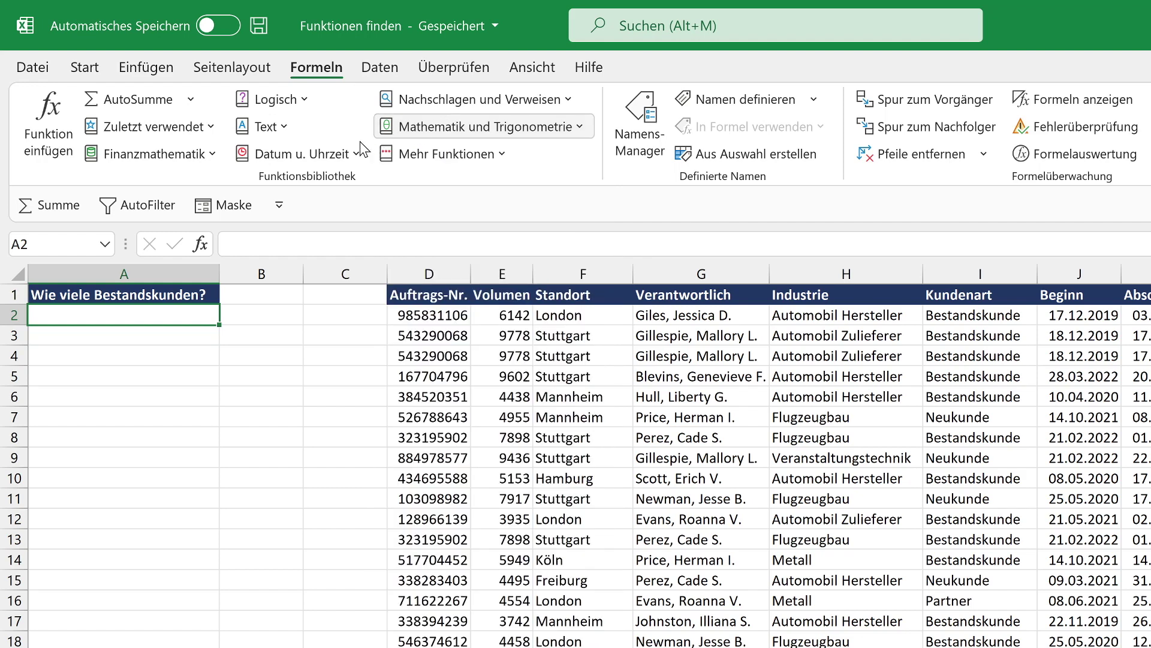
click(294, 154)
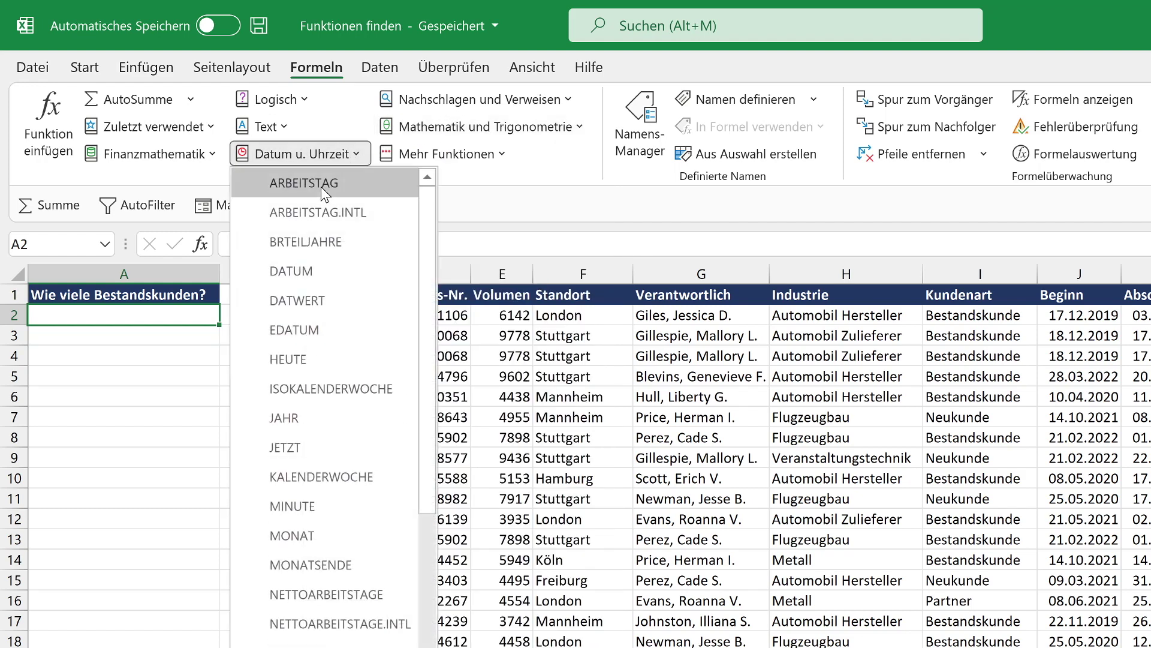
click(343, 158)
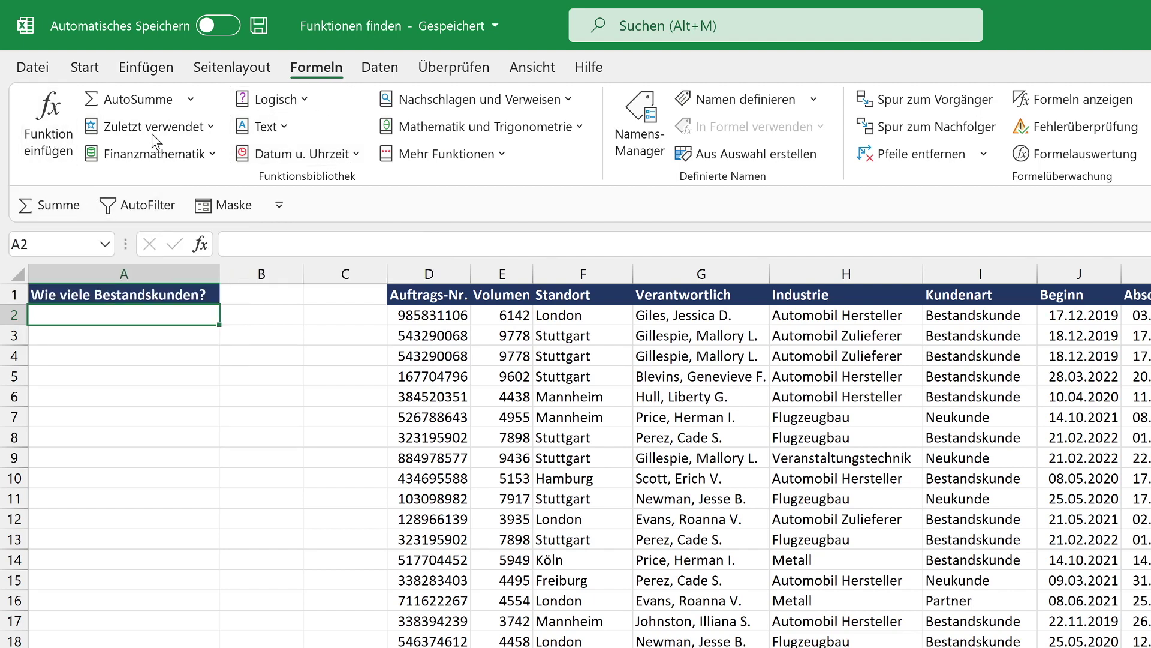
click(86, 70)
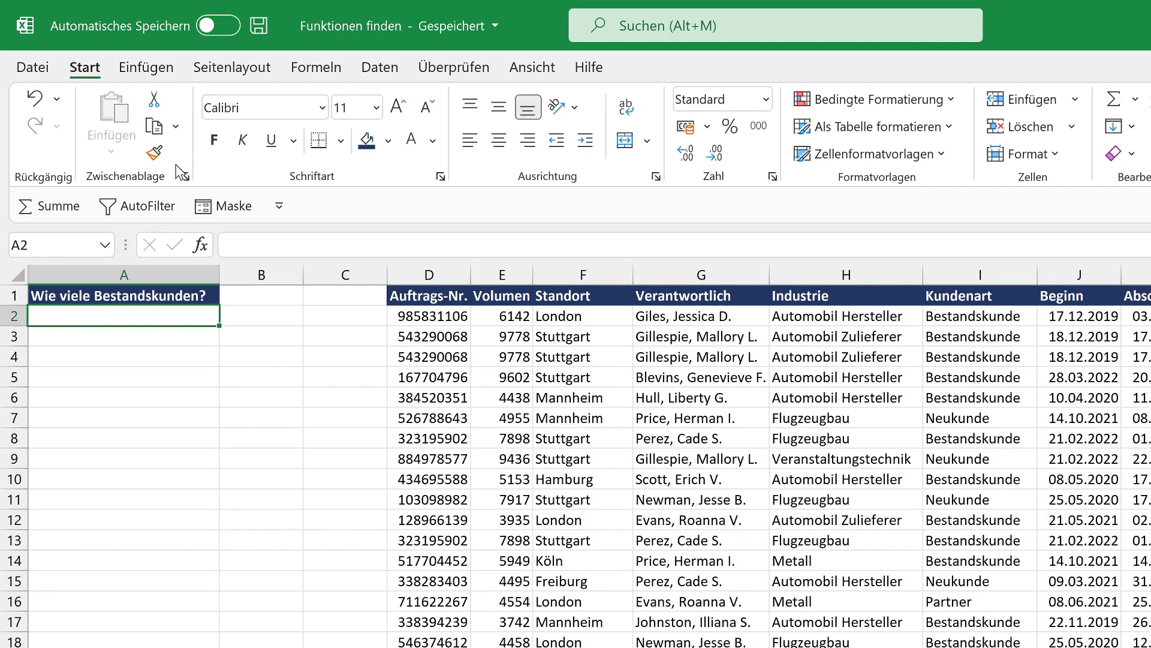
Open the Funktion einfügen dialog for A2 with the category set to Alle
click(200, 245)
drag(350, 187, 323, 153)
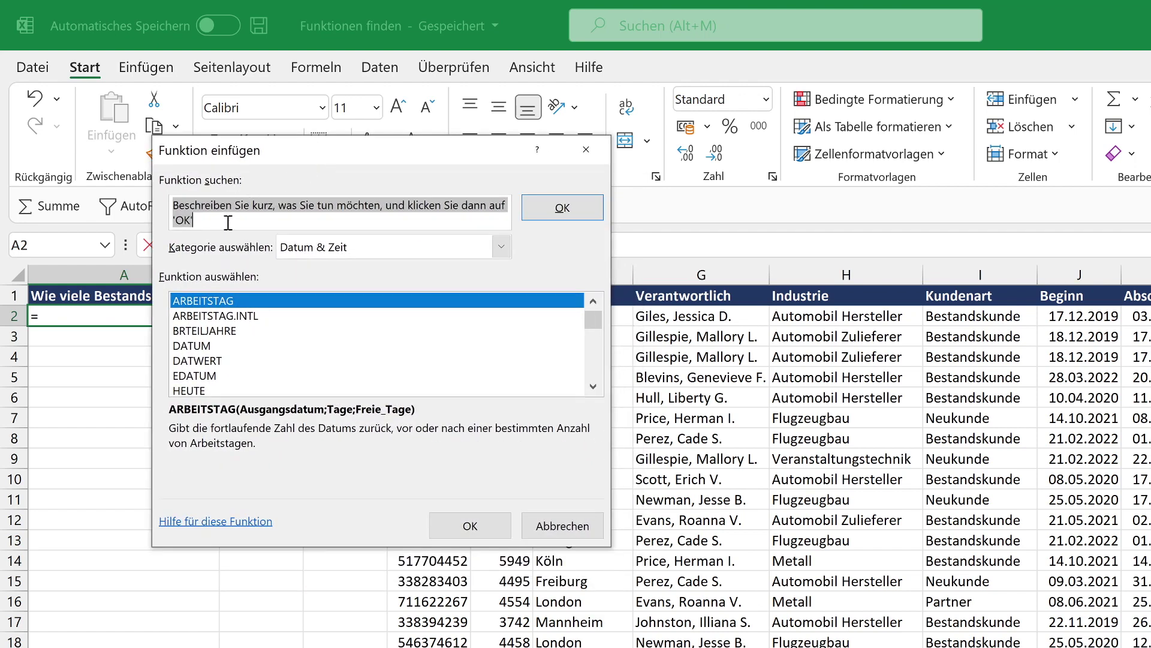
click(500, 247)
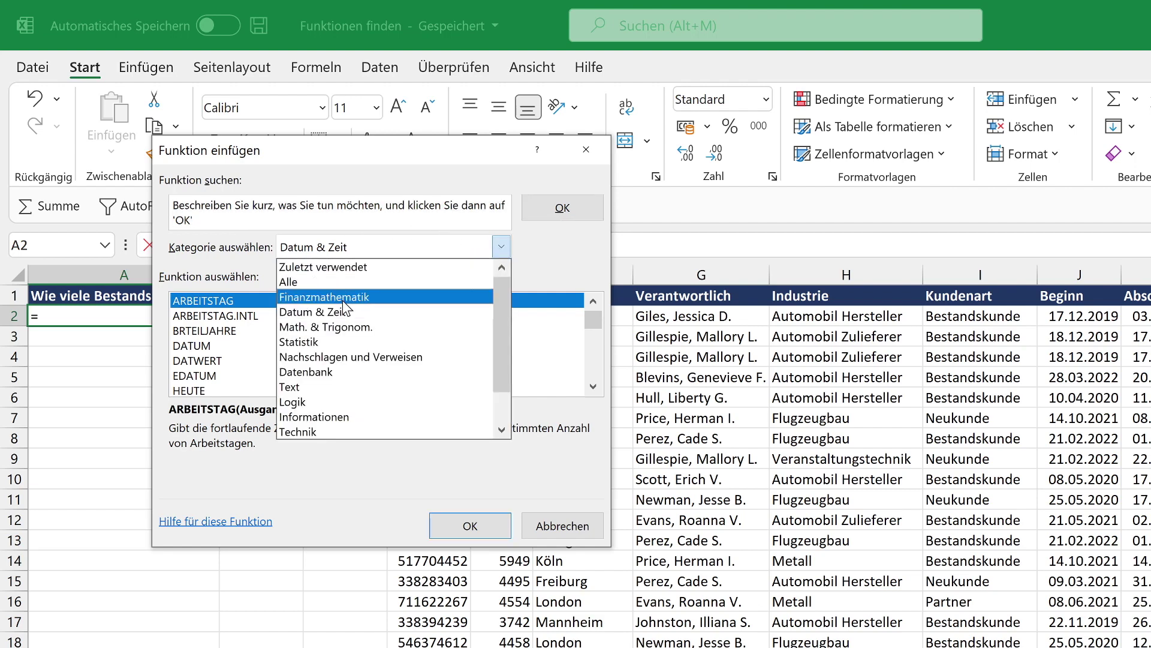
click(327, 282)
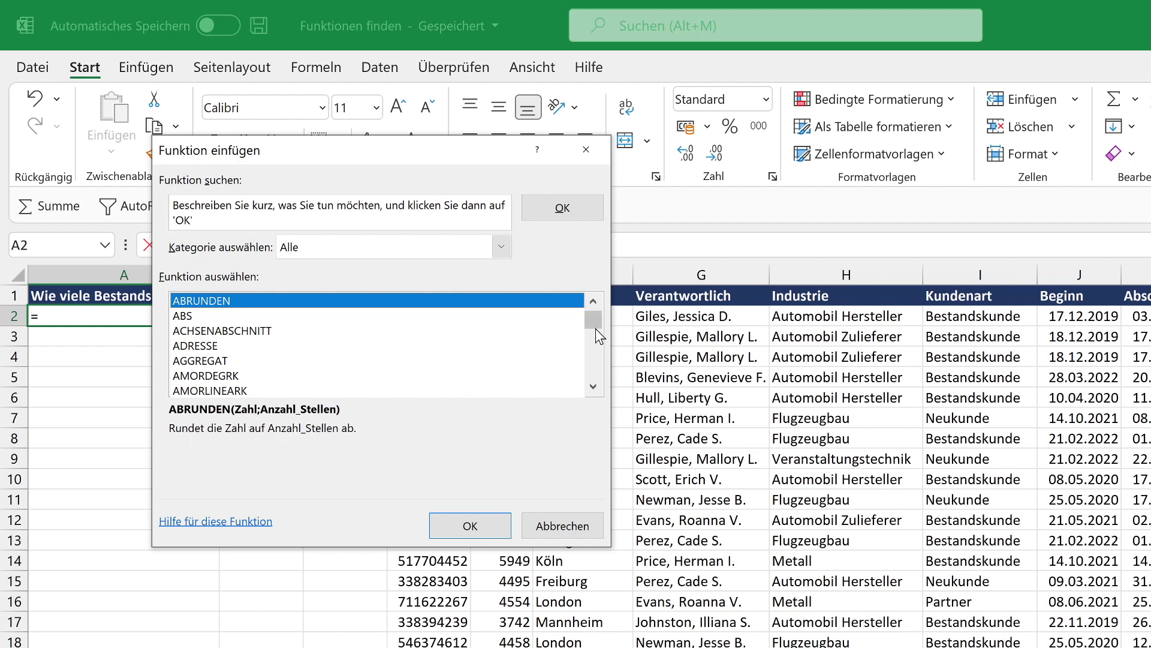
mouse_move(591, 316)
mouse_down()
mouse_move(595, 344)
mouse_move(592, 304)
mouse_up()
click(186, 200)
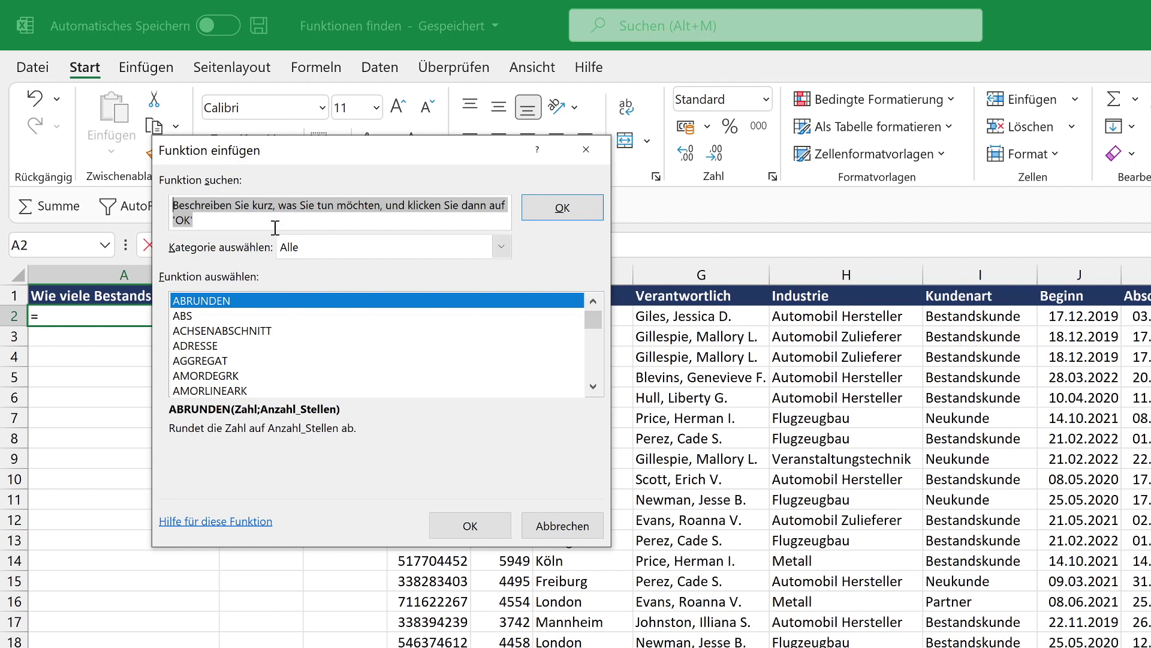
Search for 'Zählen', compare ANZAHL2, HÄUFIGKEIT and ANZAHLLEEREZELLEN, then choose ZÄHLENWENN
text(Zähl)
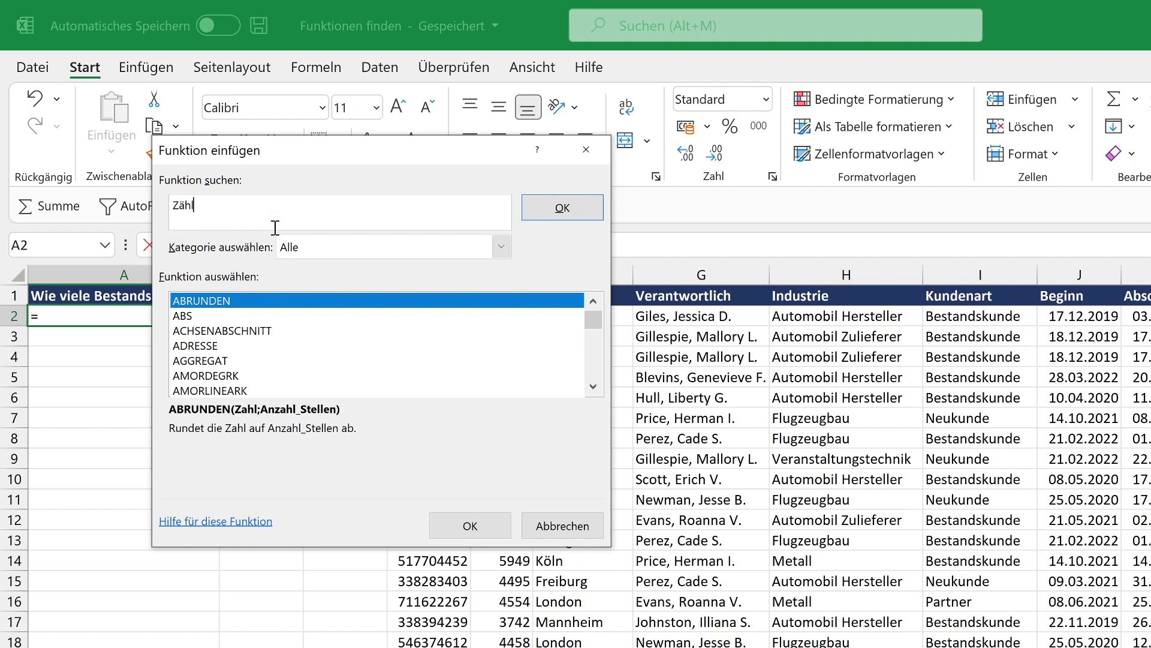
text(en)
key(Return)
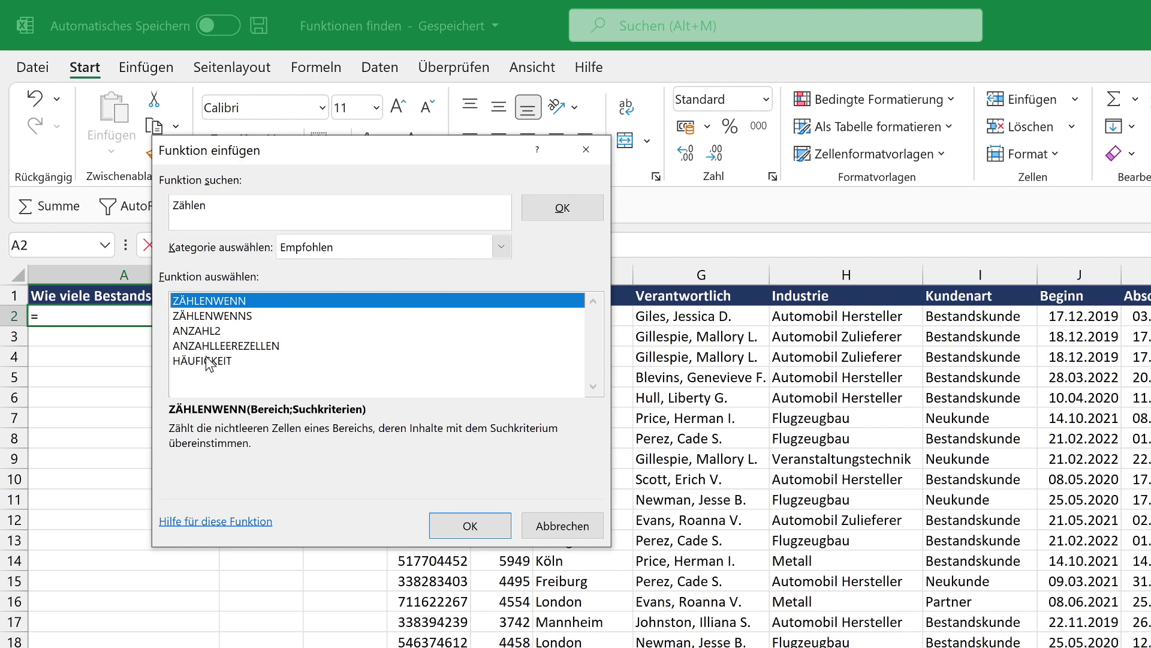
click(214, 332)
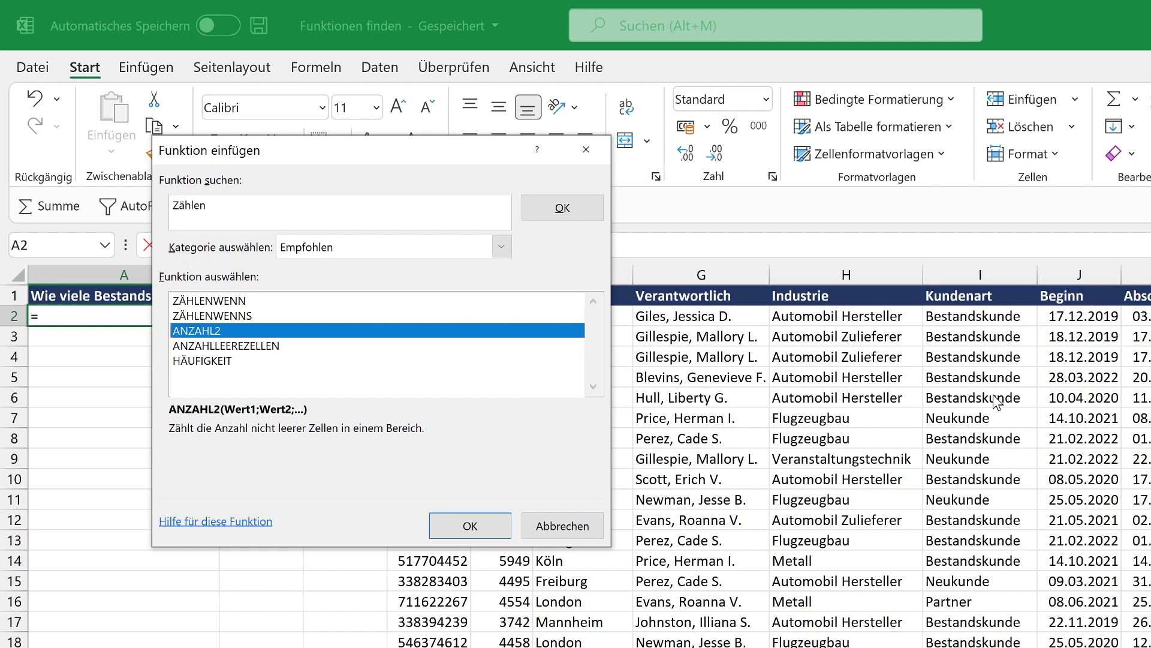
click(217, 360)
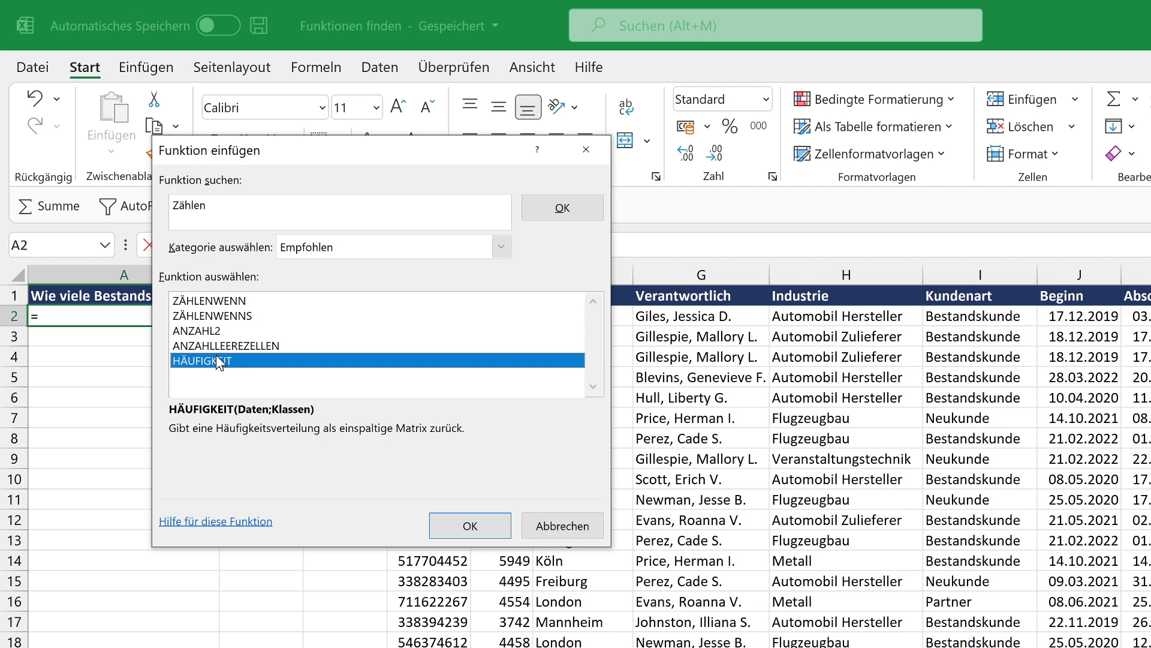
click(254, 346)
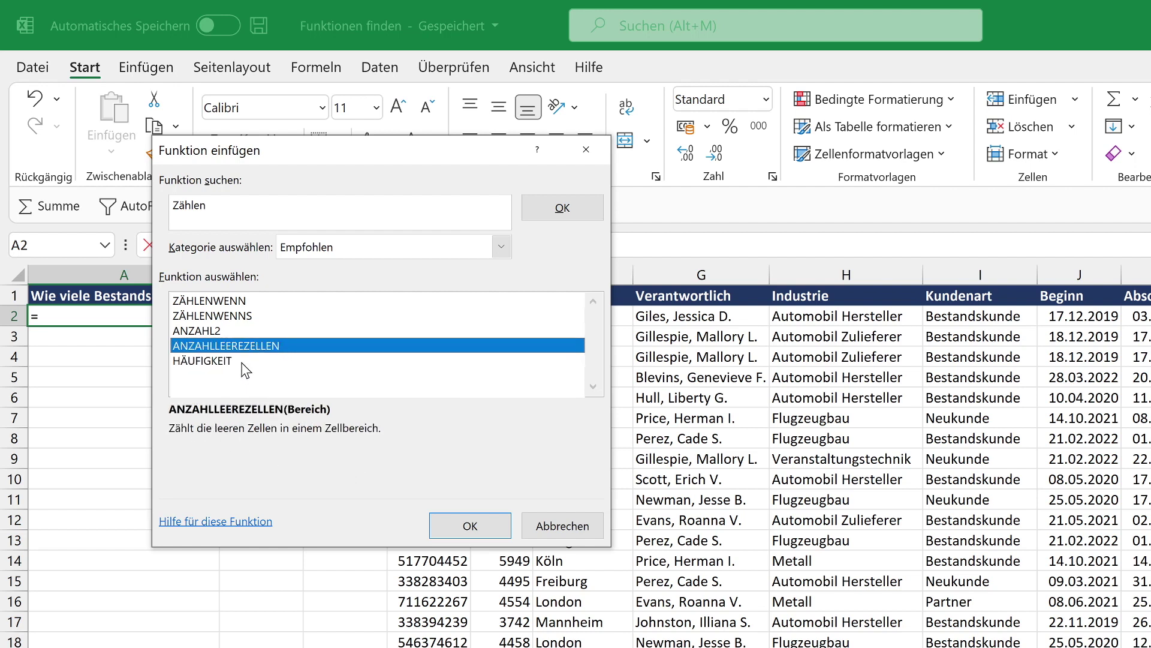
click(226, 302)
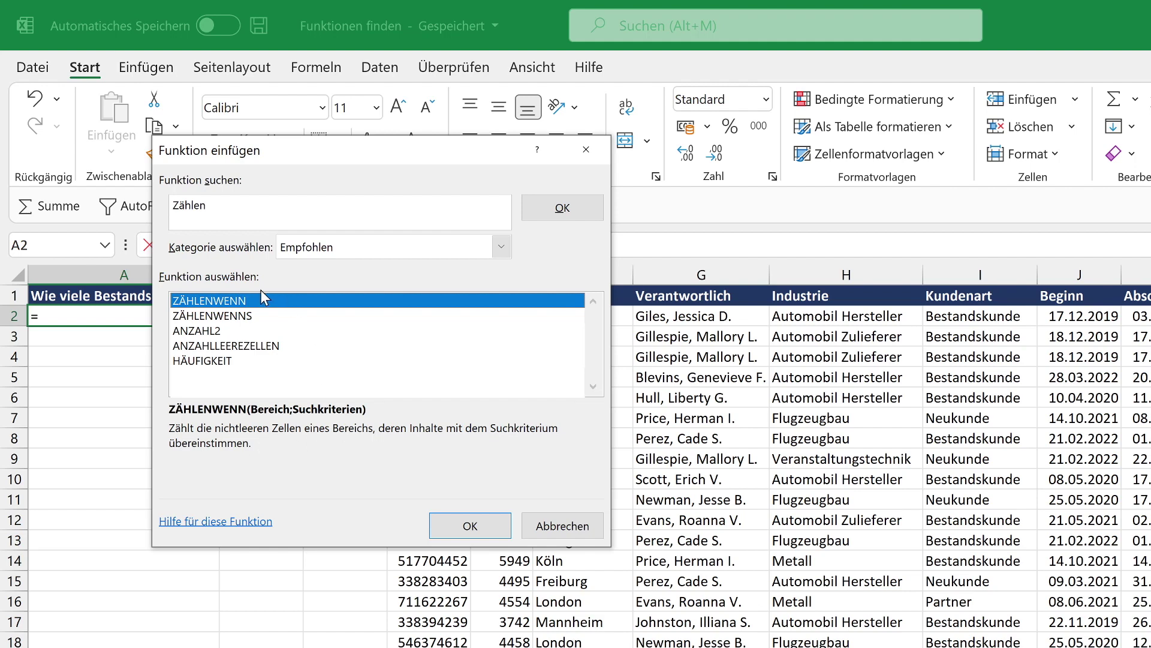
Give ZÄHLENWENN the range I:I and criterion "Bestandskunde" so A2 shows 17
click(471, 528)
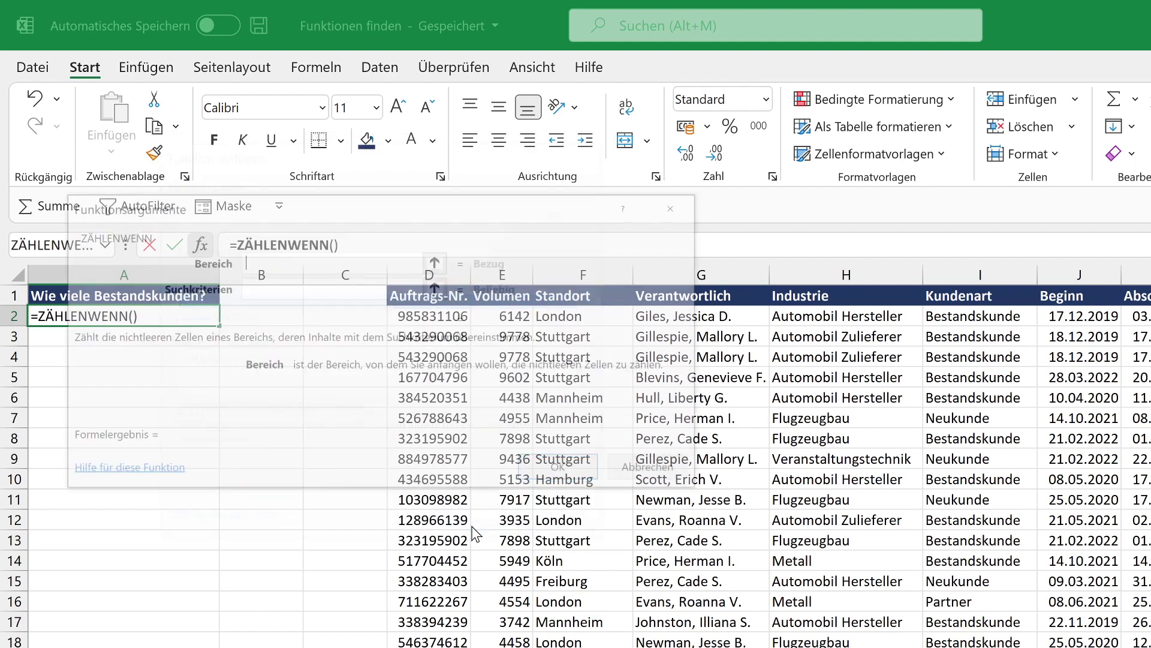
mouse_move(345, 216)
mouse_down()
mouse_move(358, 229)
mouse_move(371, 318)
mouse_up()
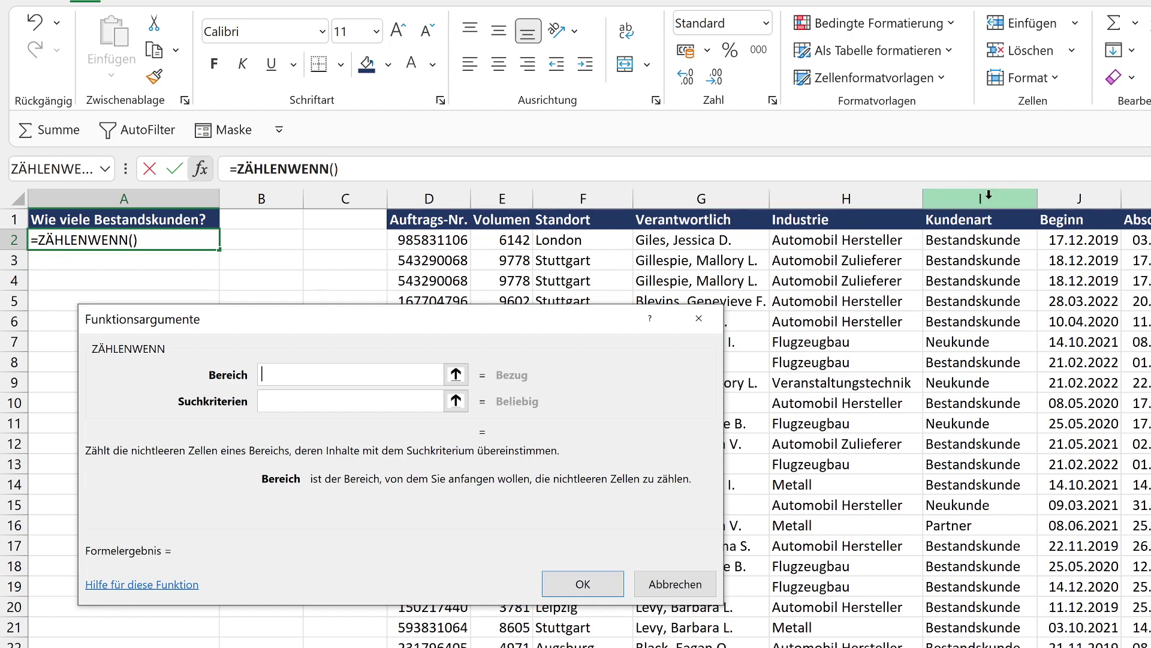
click(989, 196)
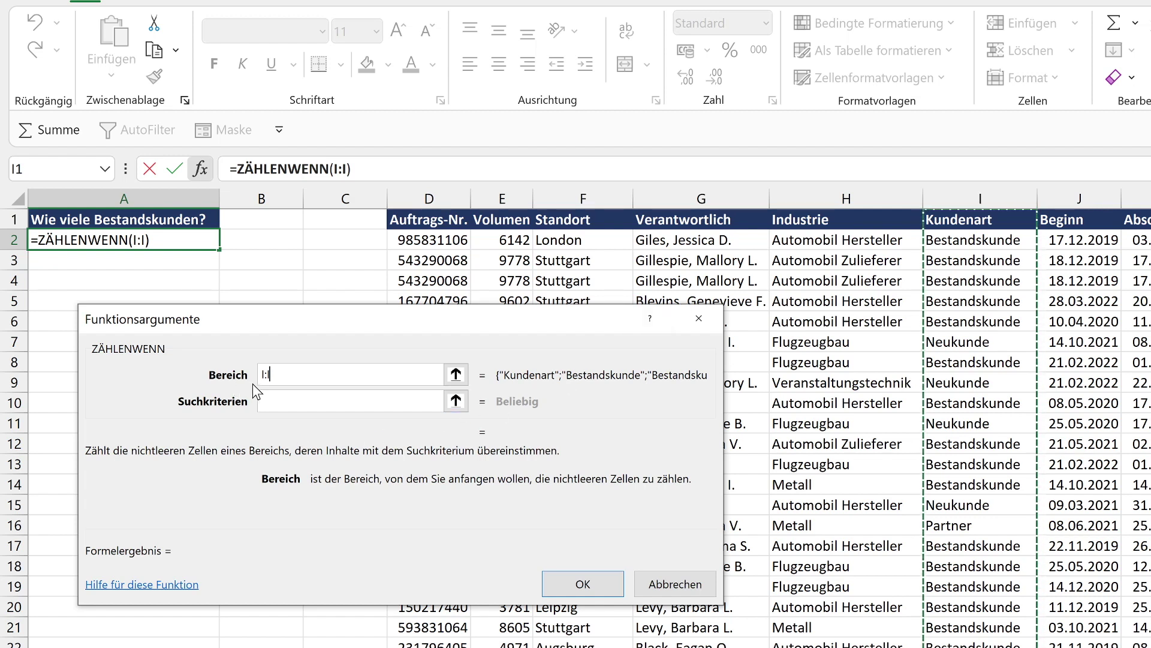
click(275, 400)
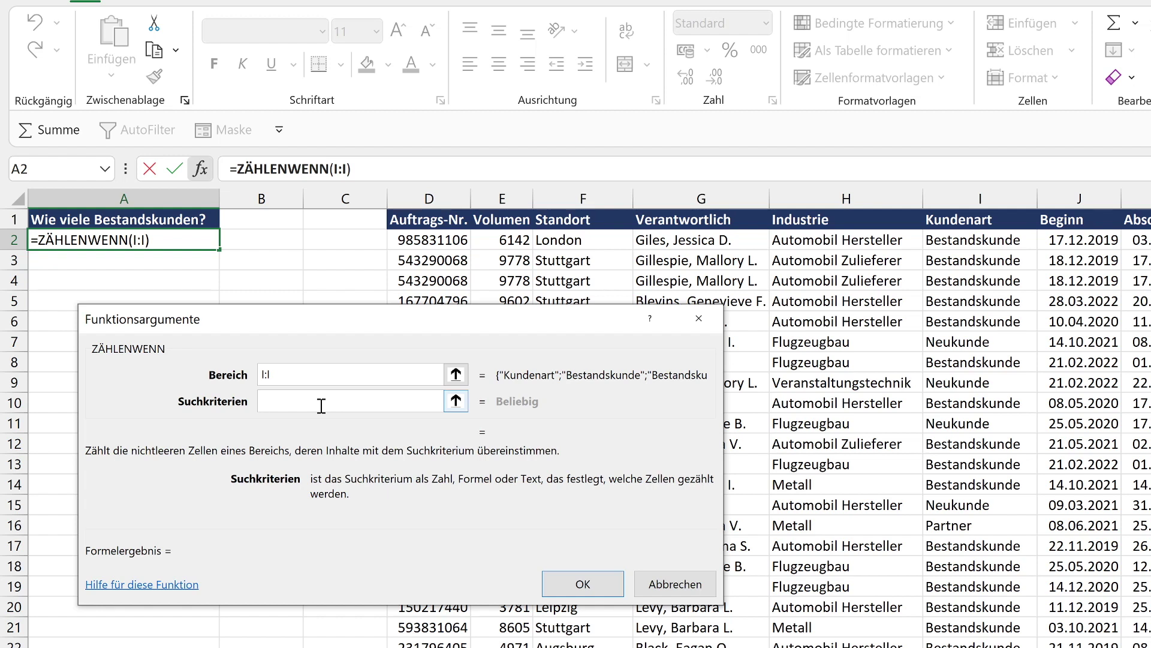
text(")
text(Besta)
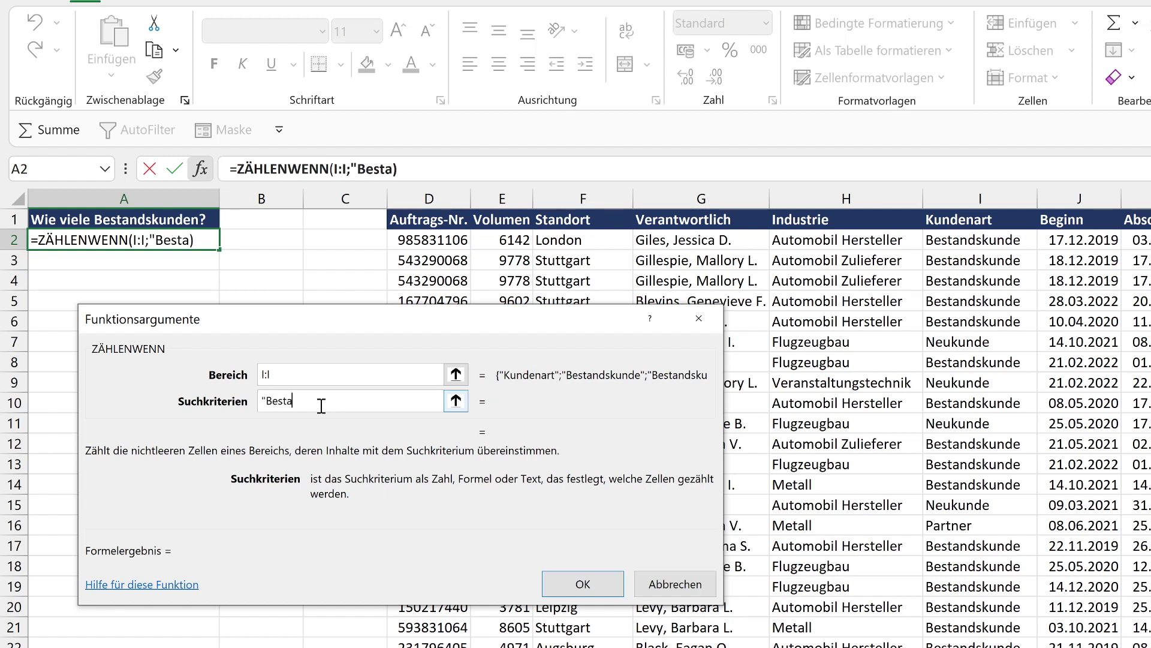
text(ndskunde")
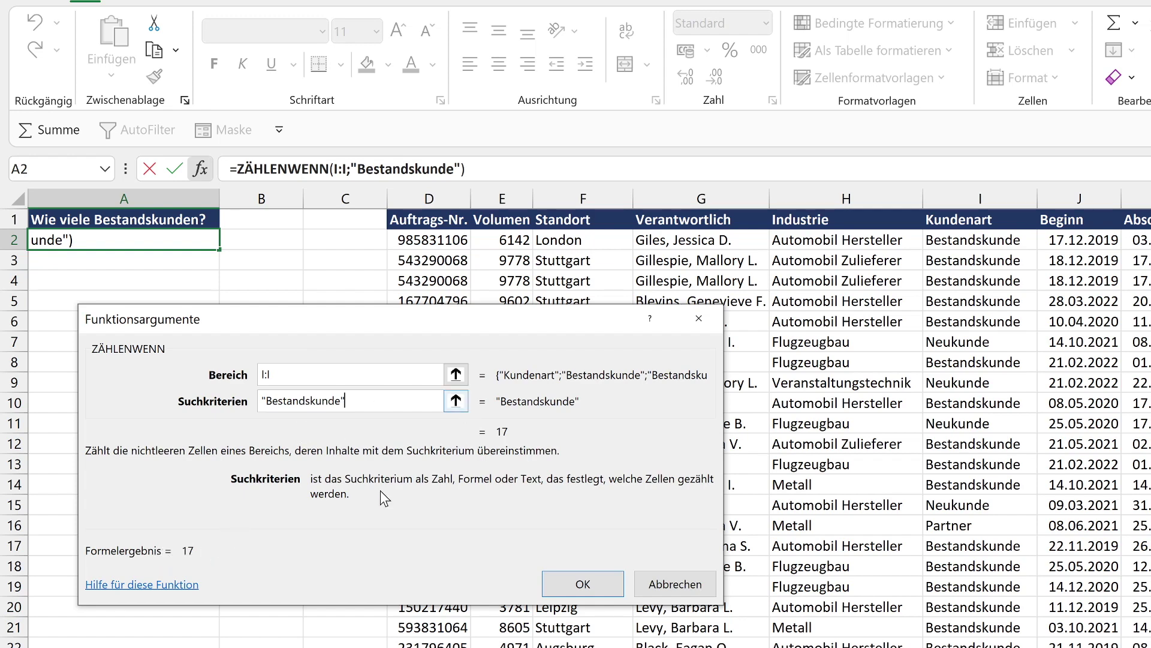
click(584, 583)
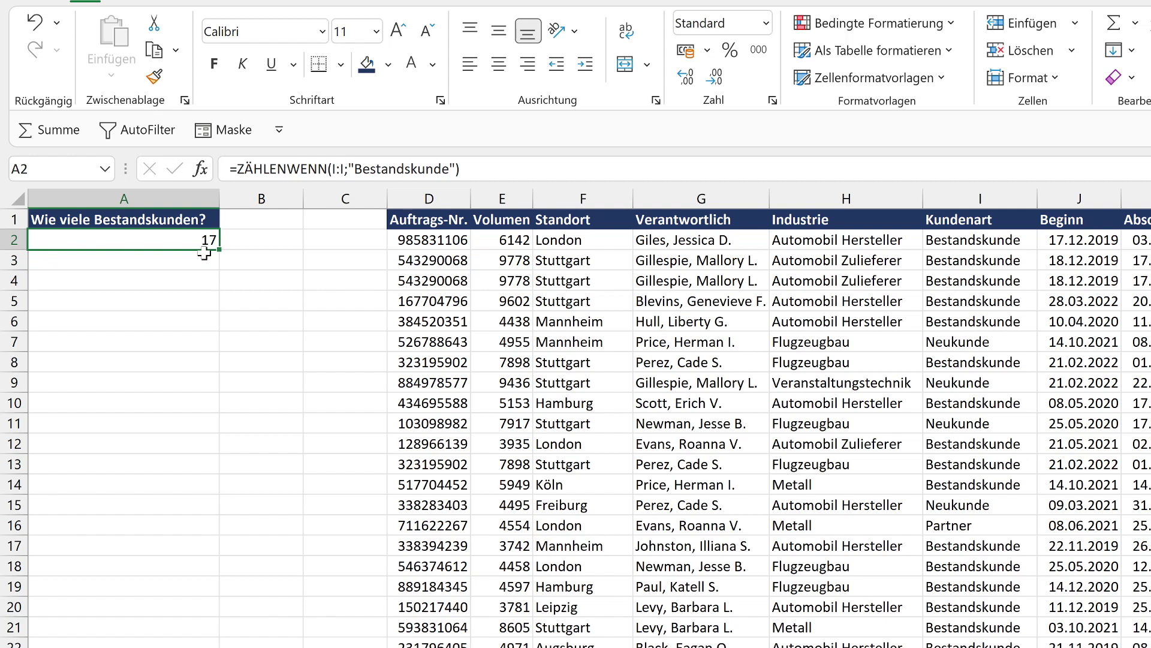
click(199, 169)
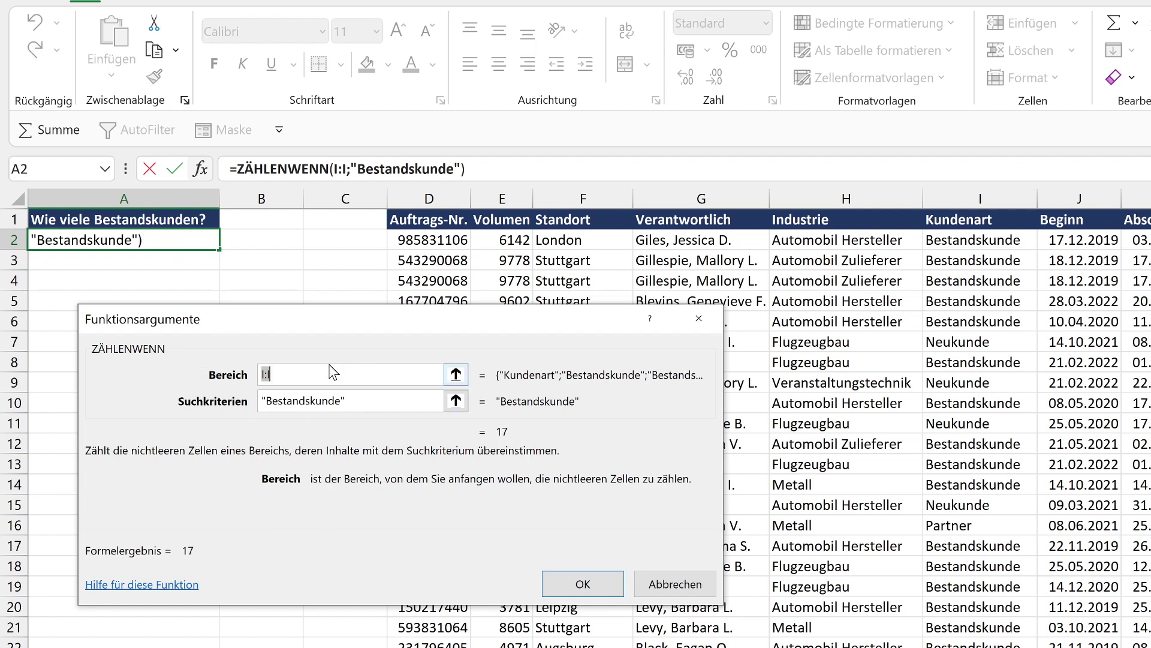
click(679, 591)
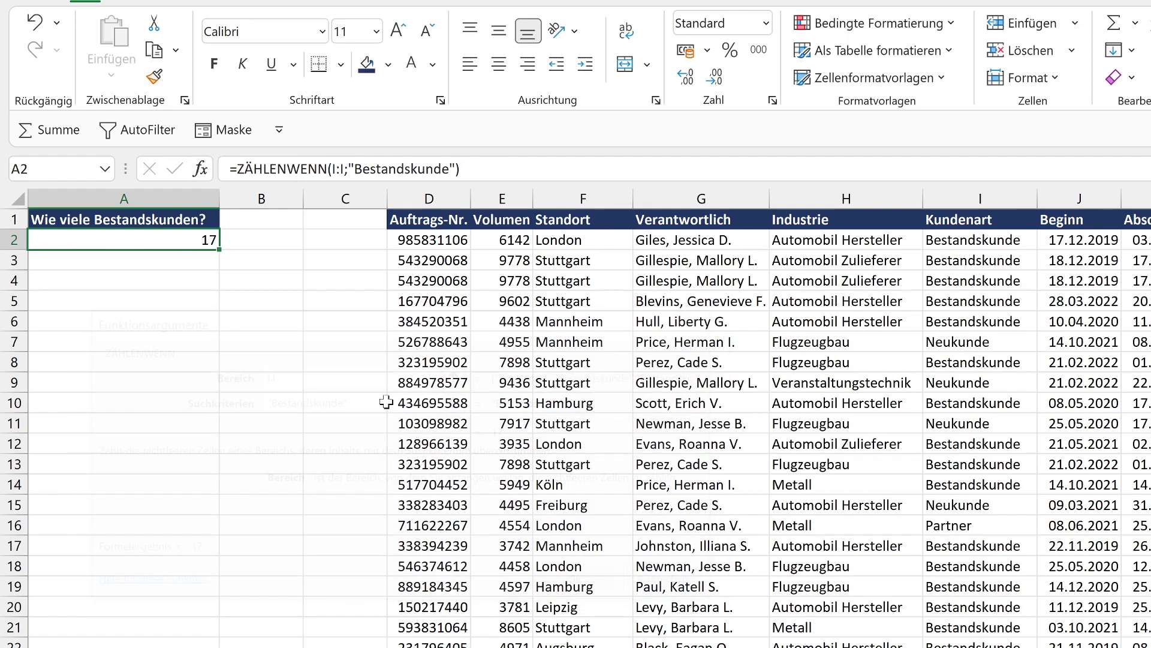
click(185, 258)
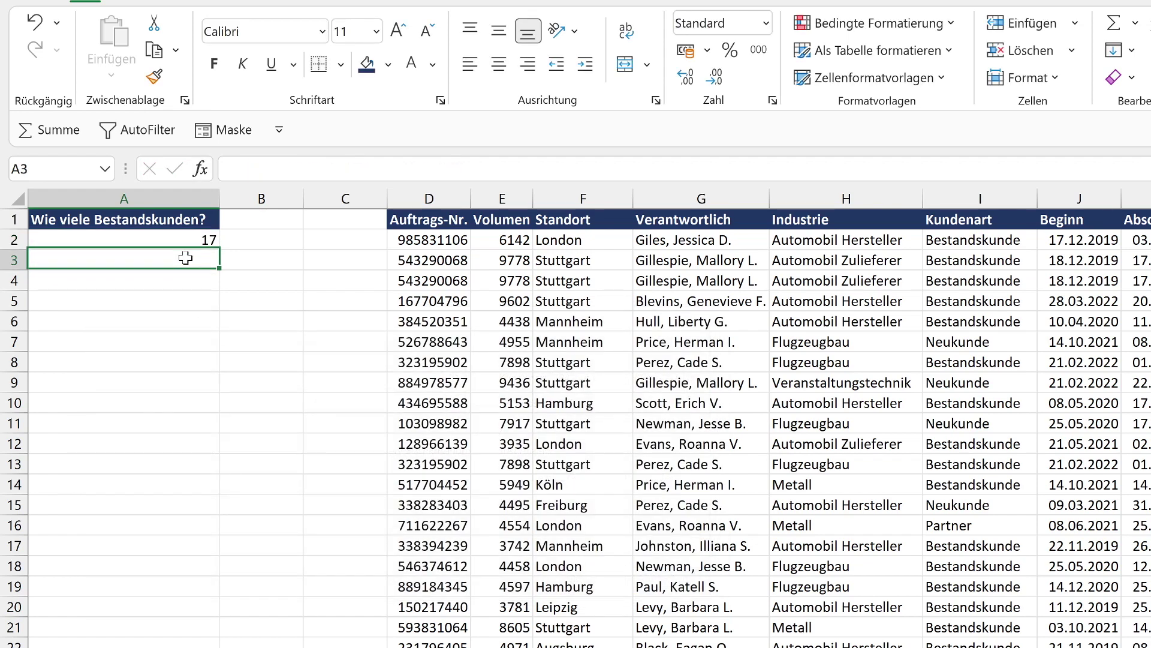
click(201, 170)
drag(323, 259, 303, 129)
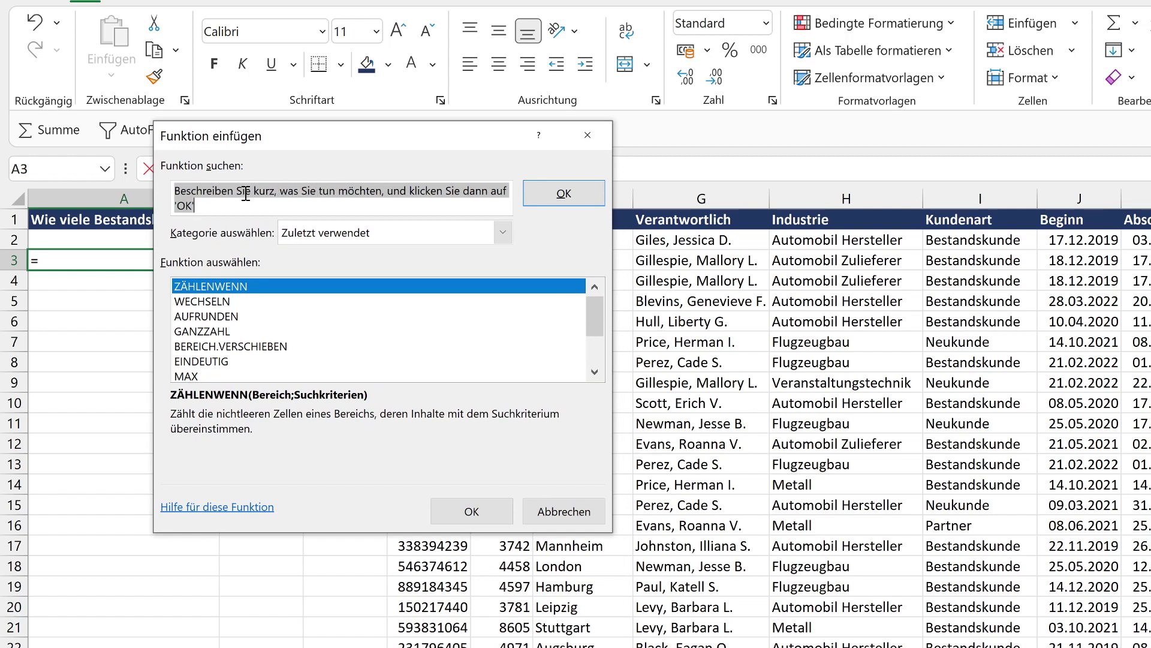
click(585, 512)
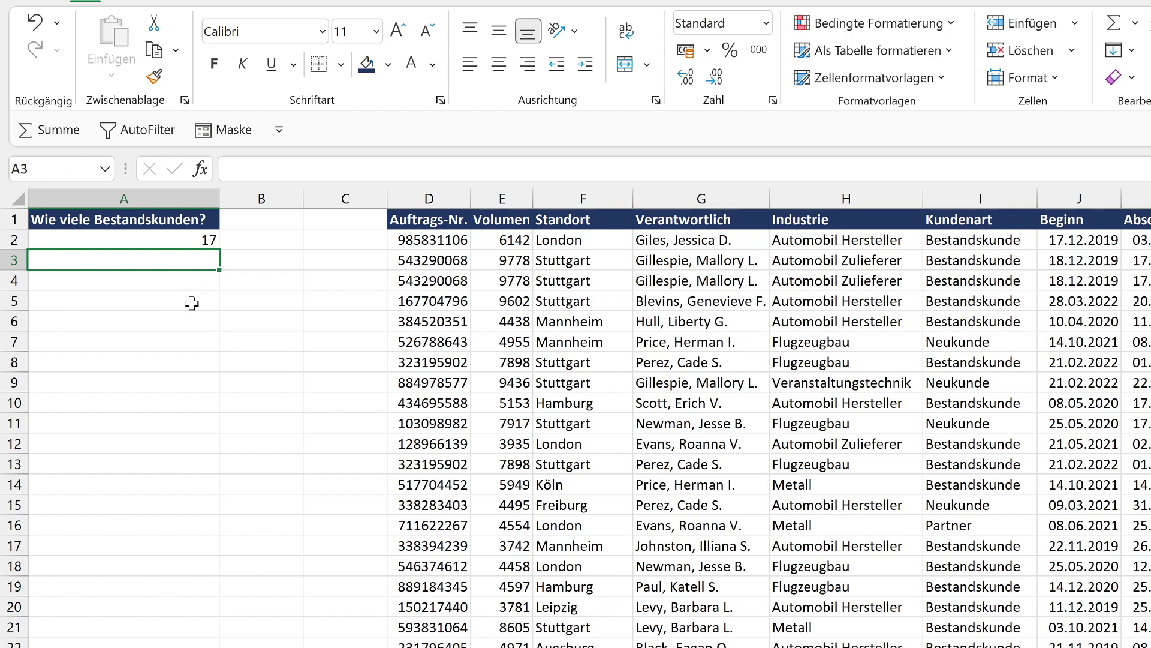
click(191, 303)
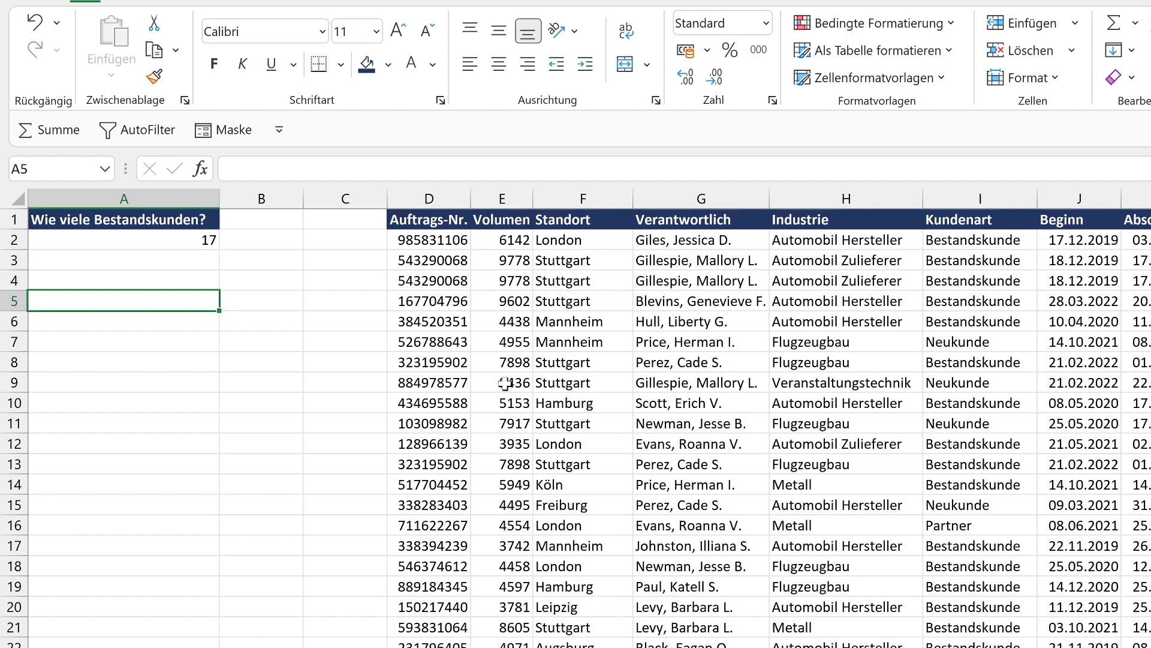
Enter =ZÄHLENWENN(I:I;"Neukunde") in A5 so it returns 5
text(=)
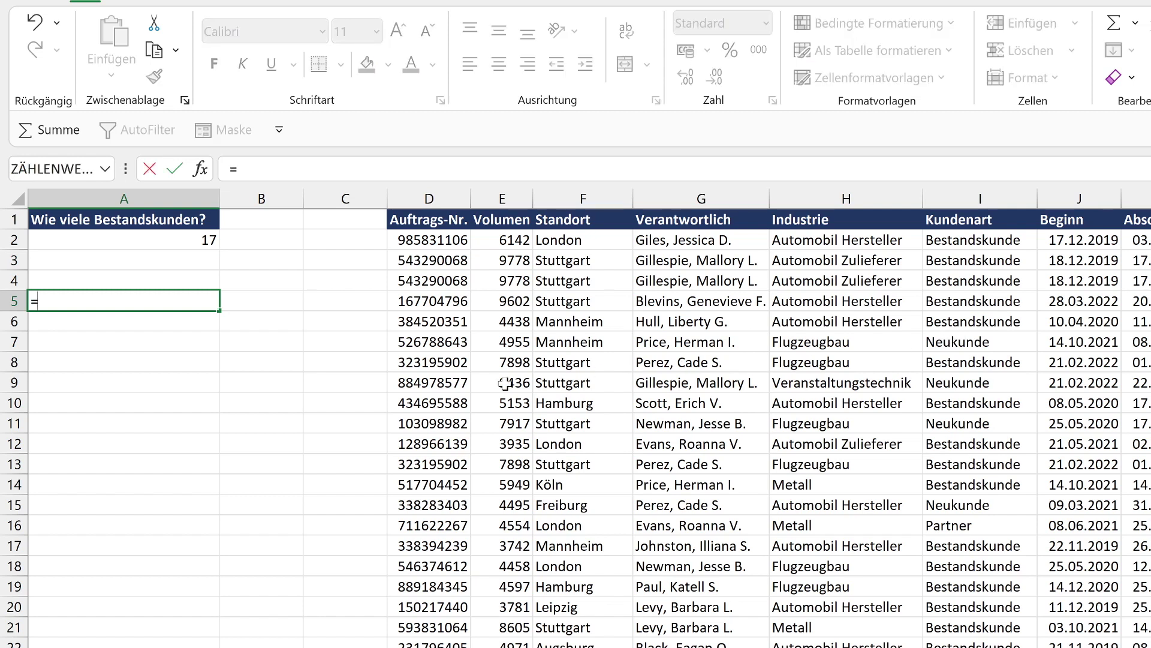
text(Z)
key(Tab)
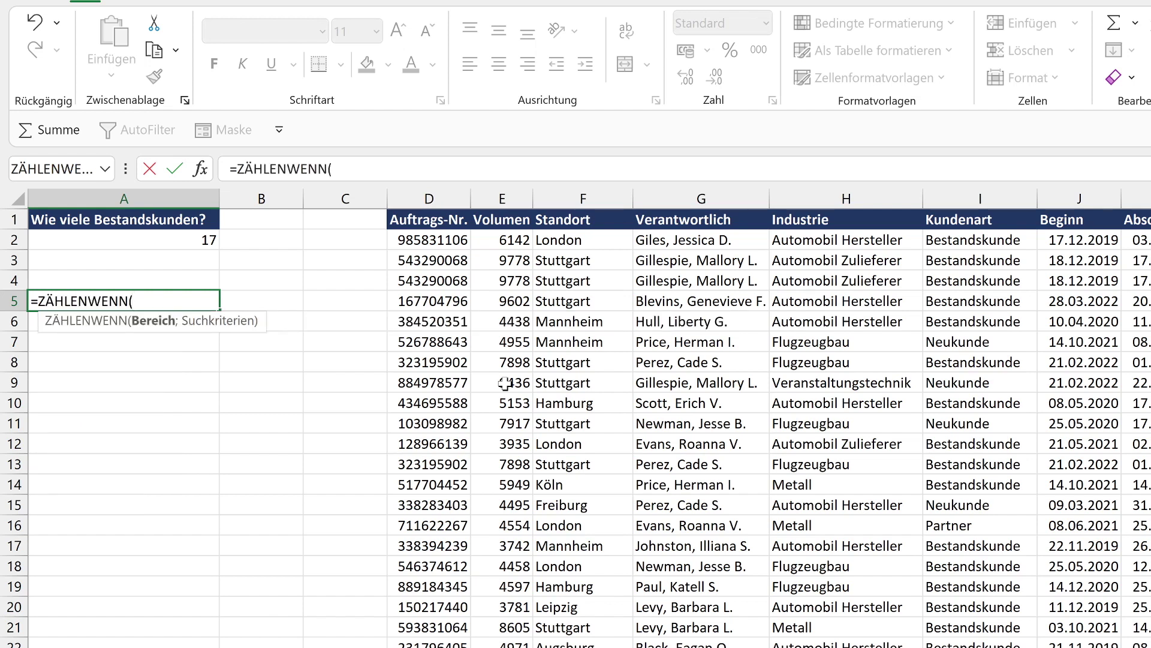
click(996, 200)
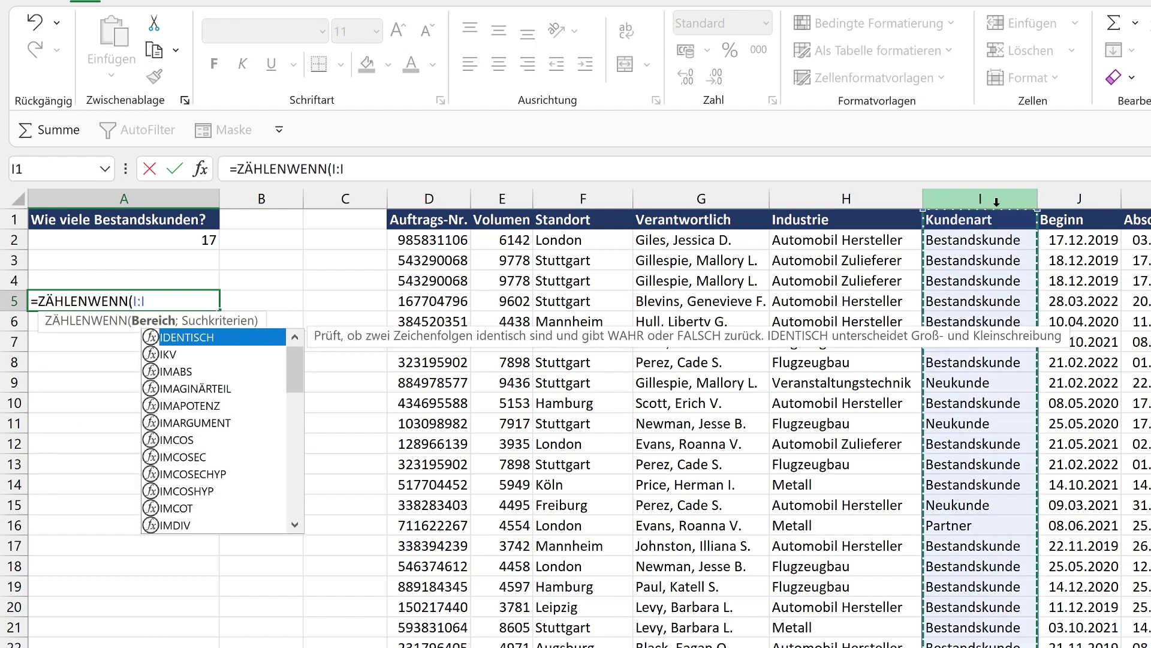
text(;)
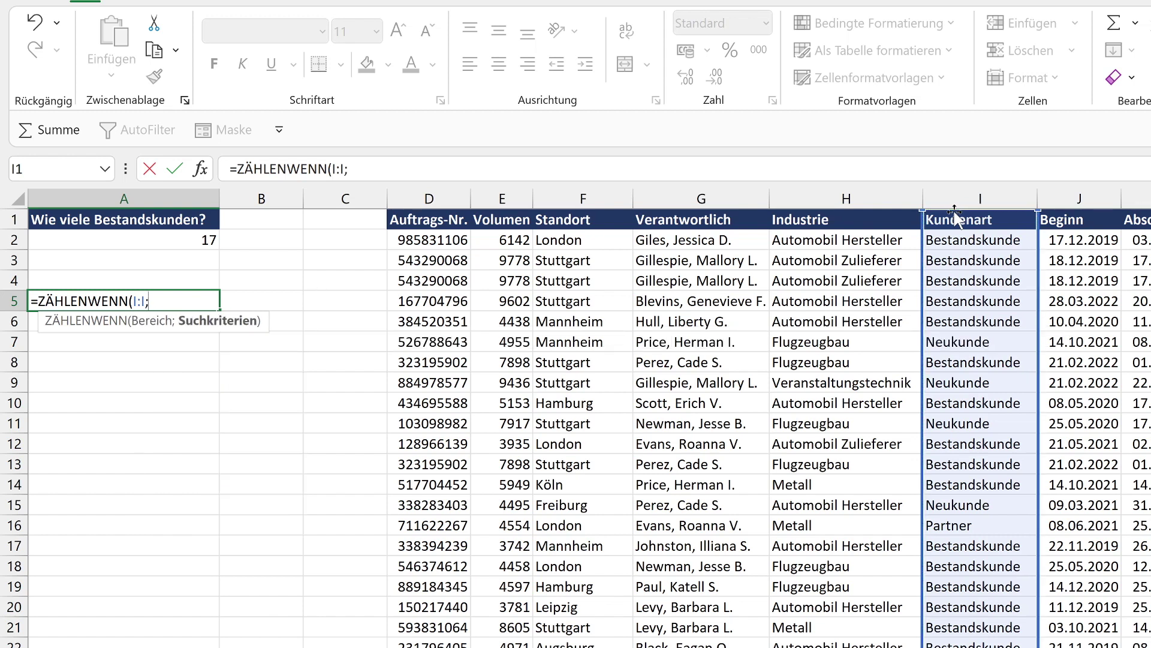
text(")
text(Neukun)
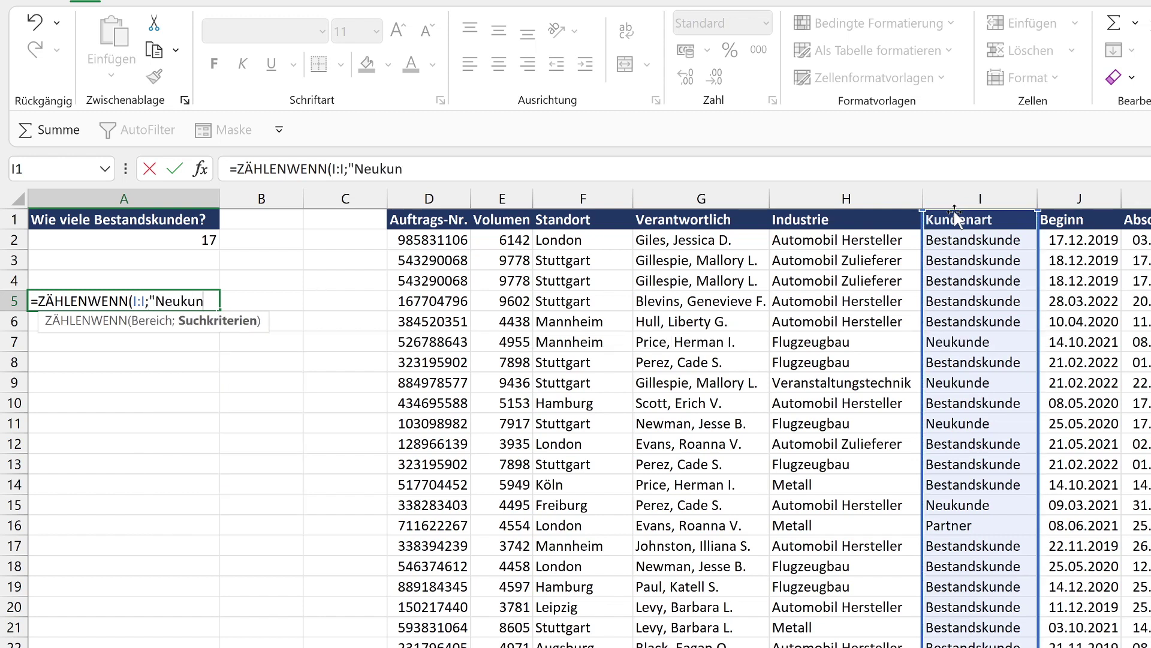
text(de"))
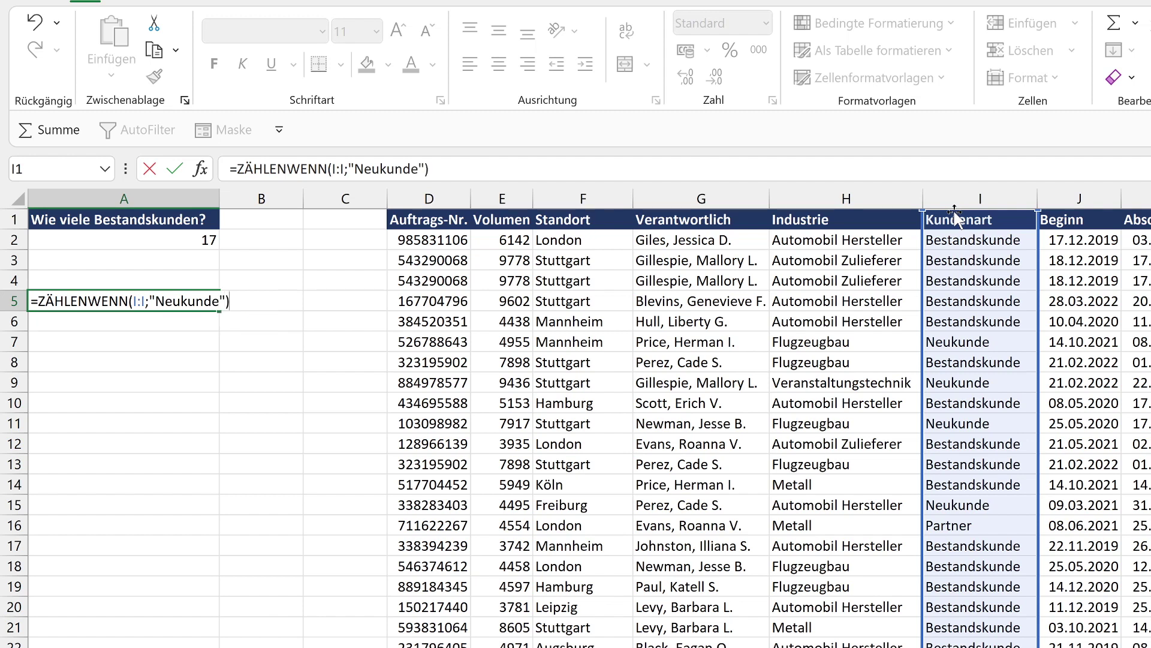
key(Return)
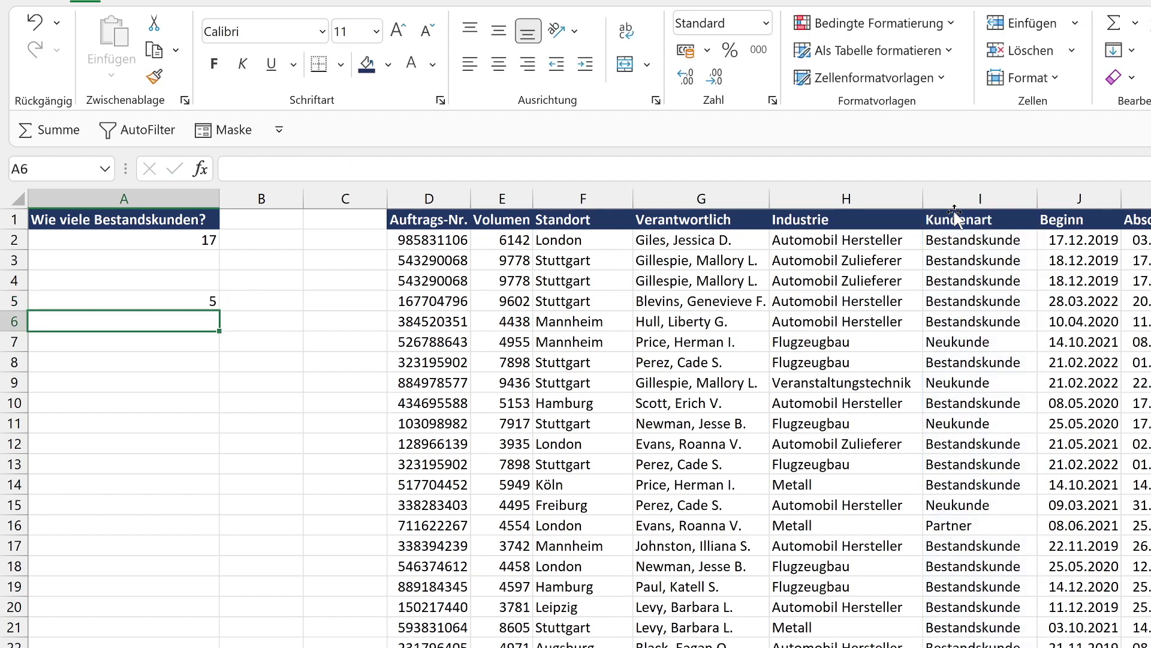